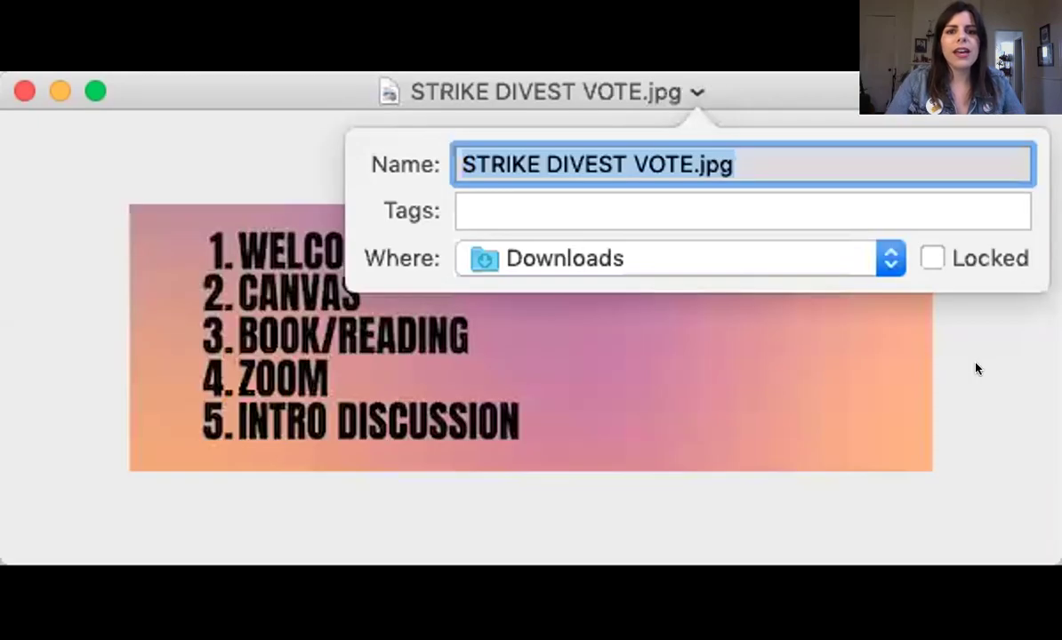
left_click(692, 109)
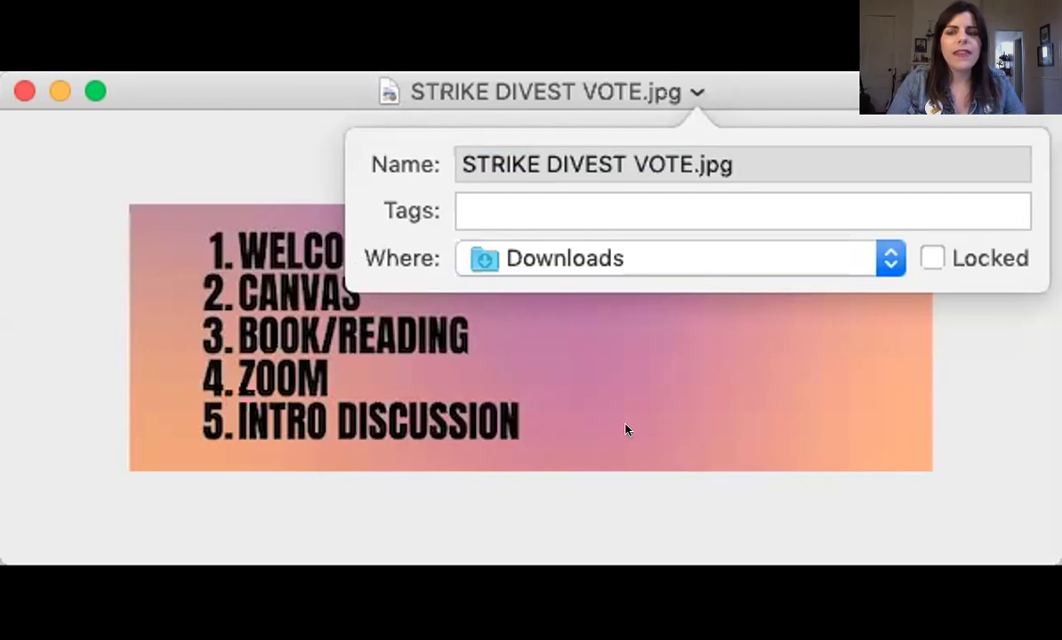
left_click(949, 305)
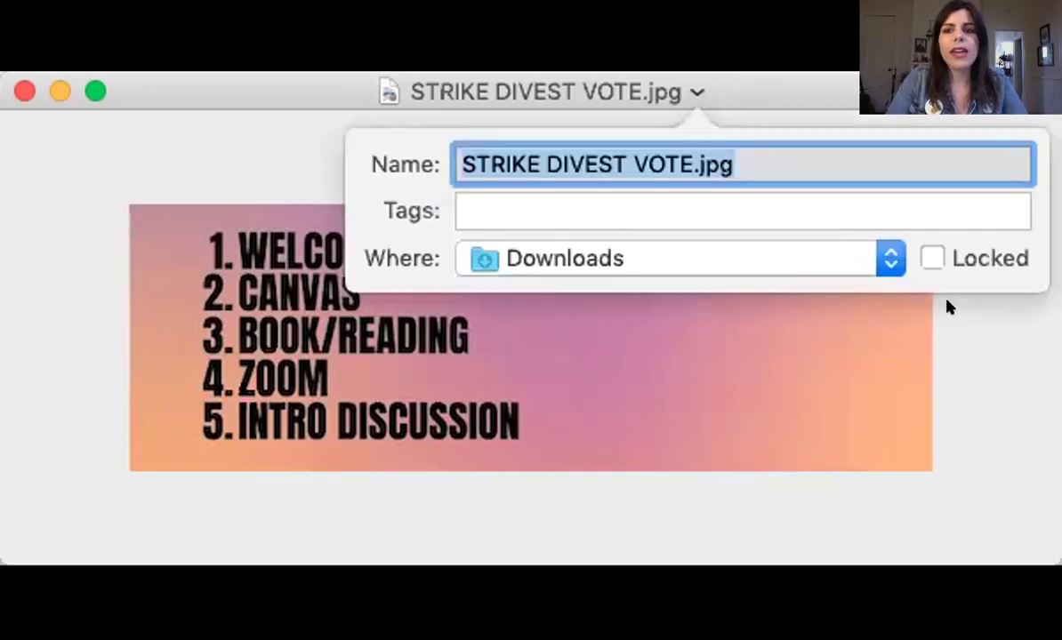
left_click(948, 305)
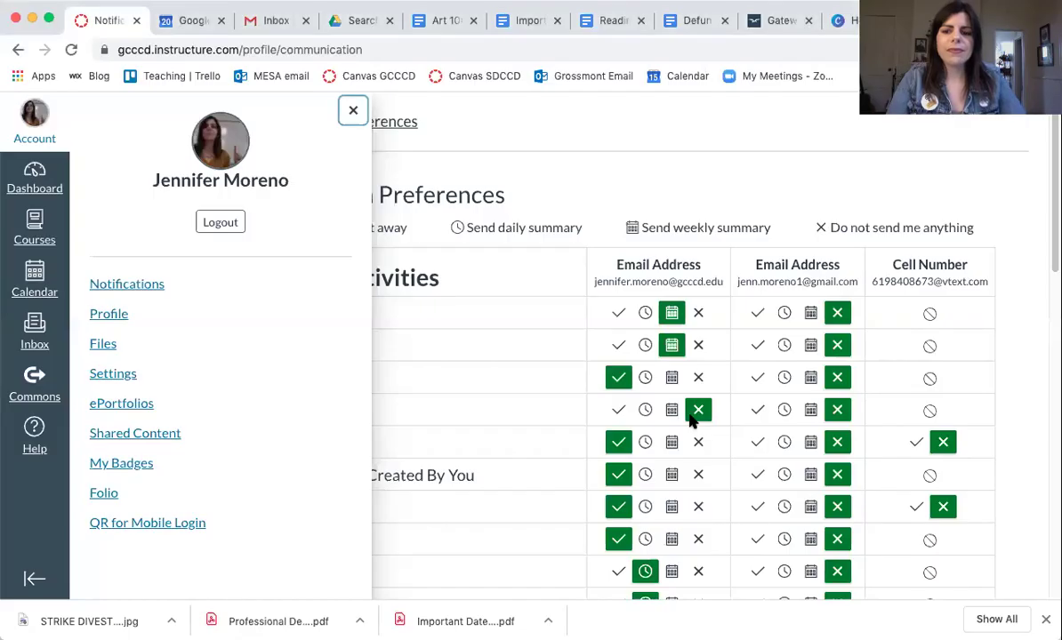
Open the Profile page of the Canvas account.
left_click(34, 138)
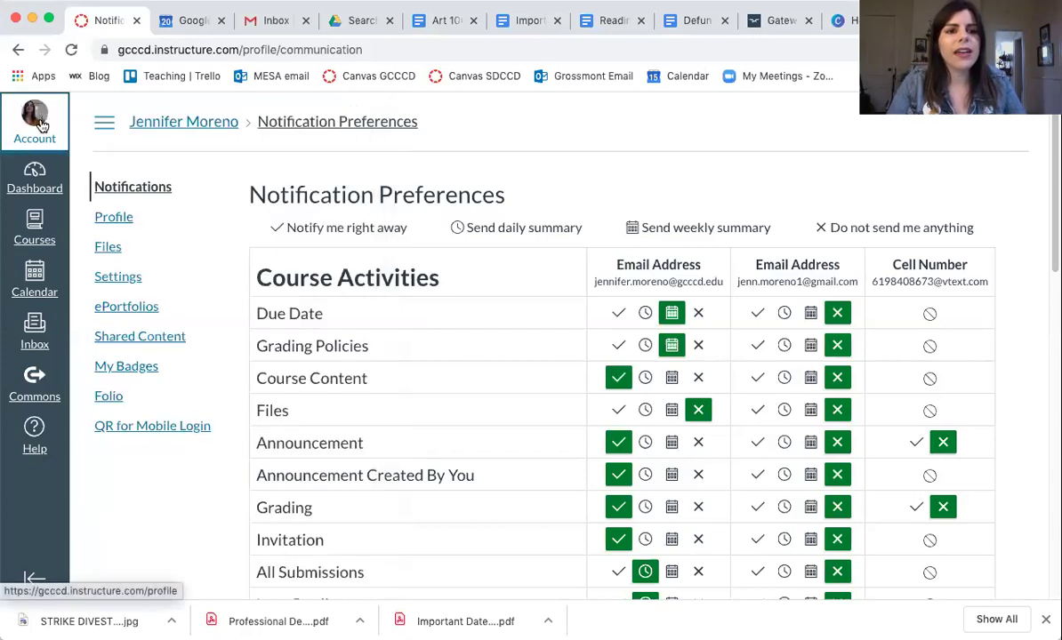
left_click(36, 132)
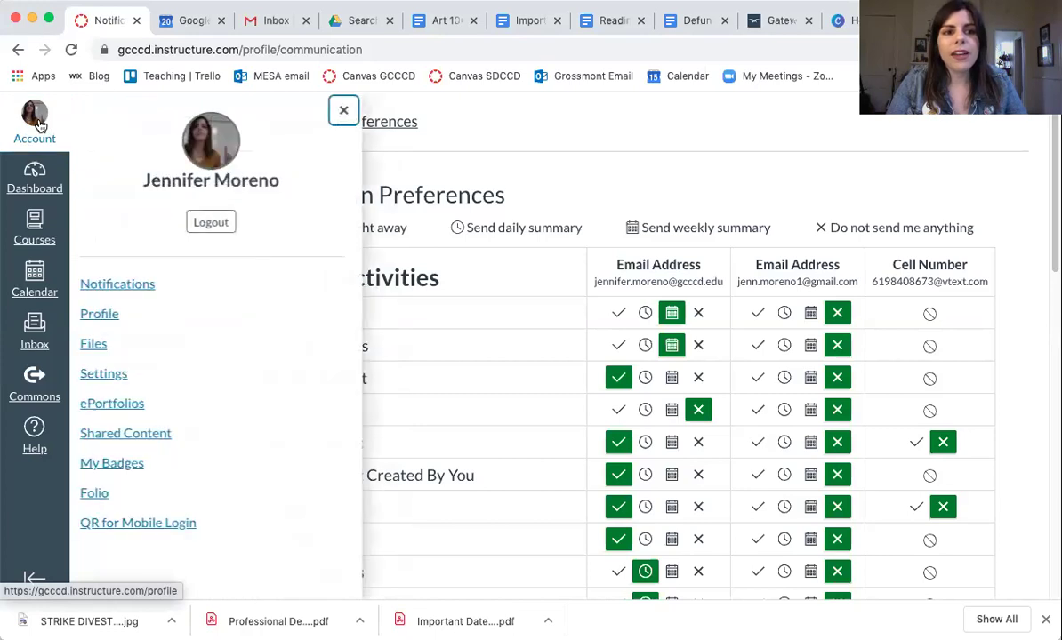
left_click(104, 316)
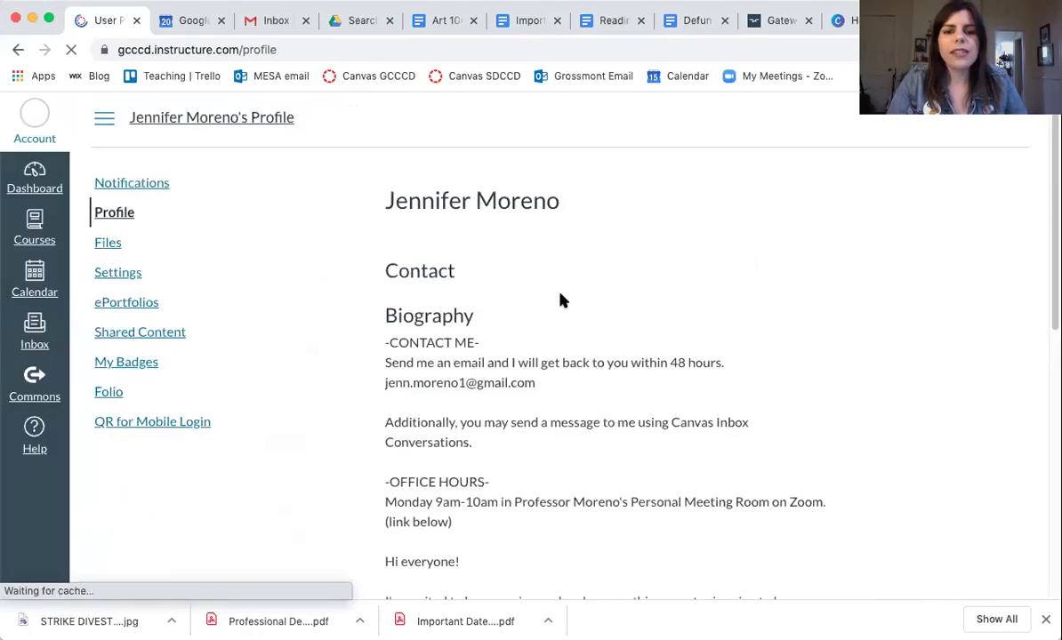
Review the profile's contact e-mail, office hours and biography text, then return to the beginning of the page.
scroll(560, 301, "down", 1)
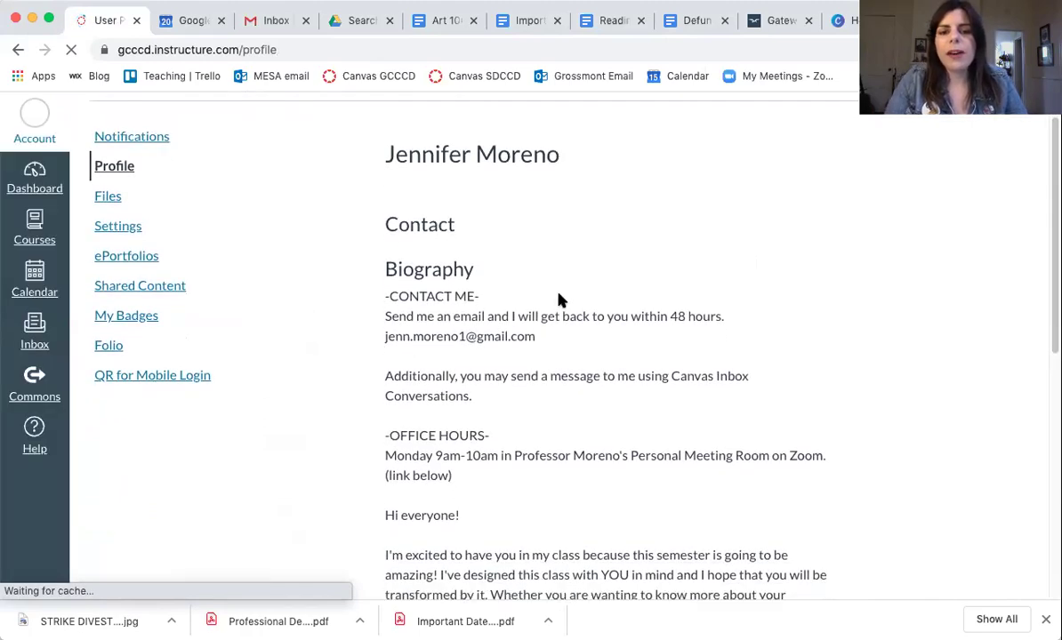
scroll(560, 301, "down", 2)
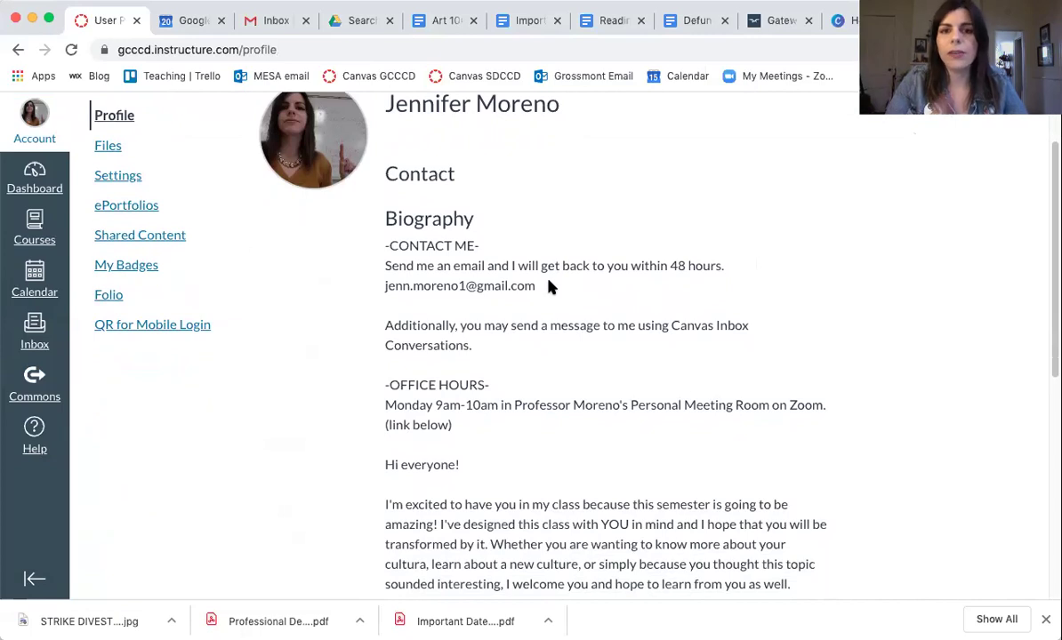
left_click_drag(542, 286, 377, 286)
scroll(515, 309, "down", 1)
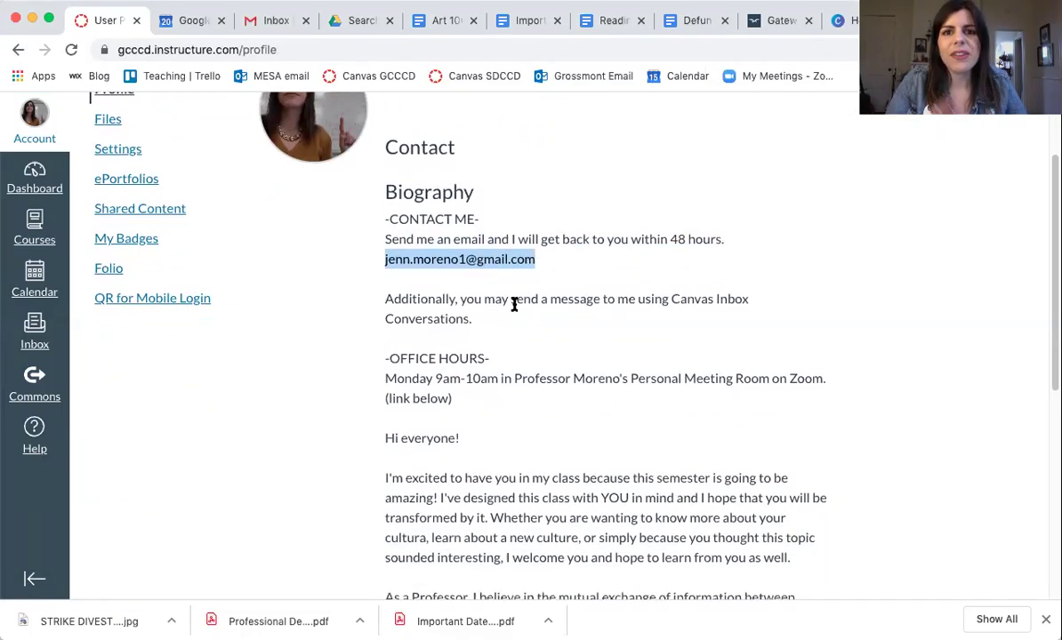
scroll(514, 304, "down", 5)
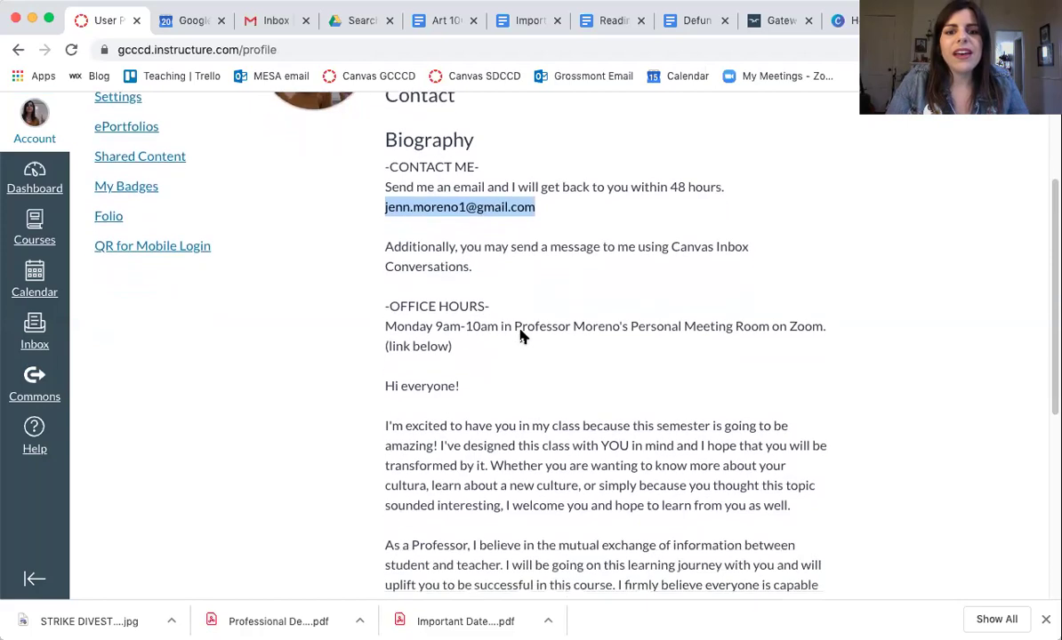
scroll(521, 331, "down", 1)
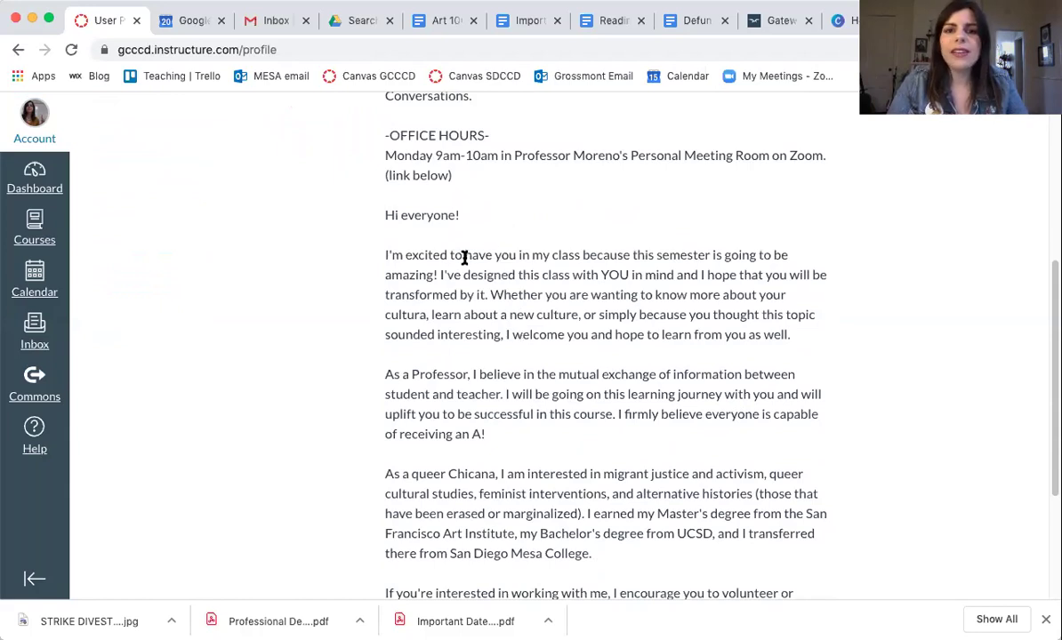
scroll(383, 213, "up", 3)
scroll(307, 211, "up", 1)
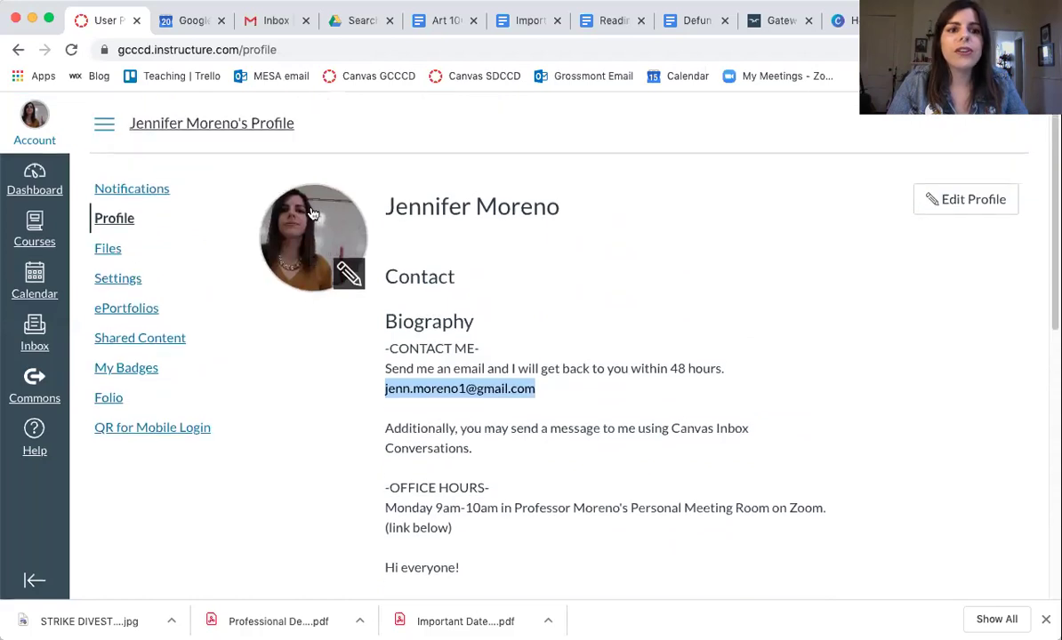
Open the account's notification preferences and examine the settings for course activities, discussions, conversations and scheduling.
left_click(31, 130)
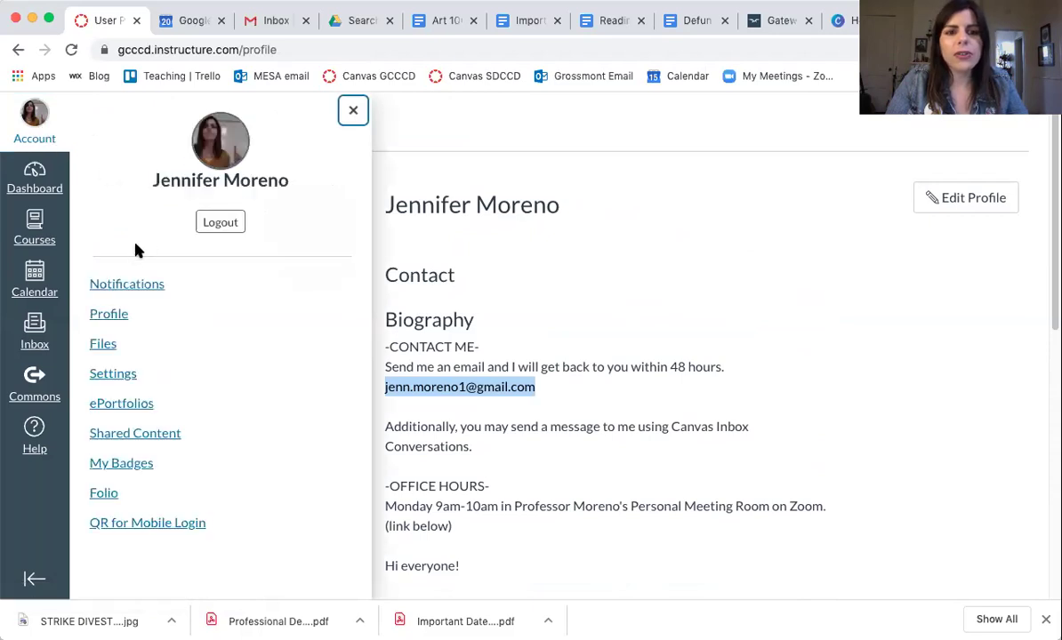
left_click(118, 286)
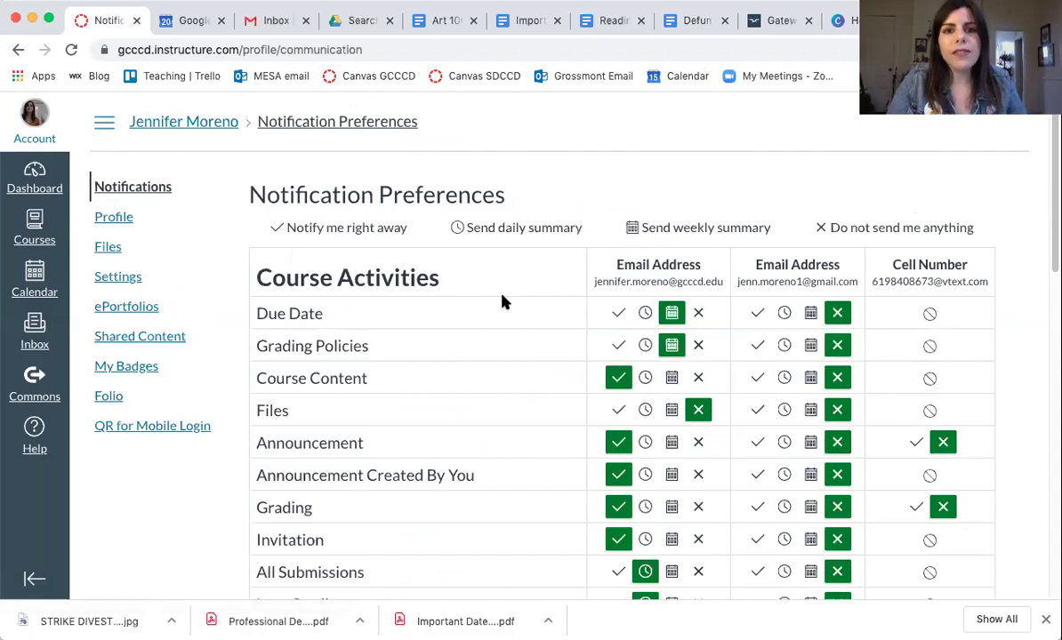
scroll(569, 279, "down", 1)
scroll(569, 280, "up", 1)
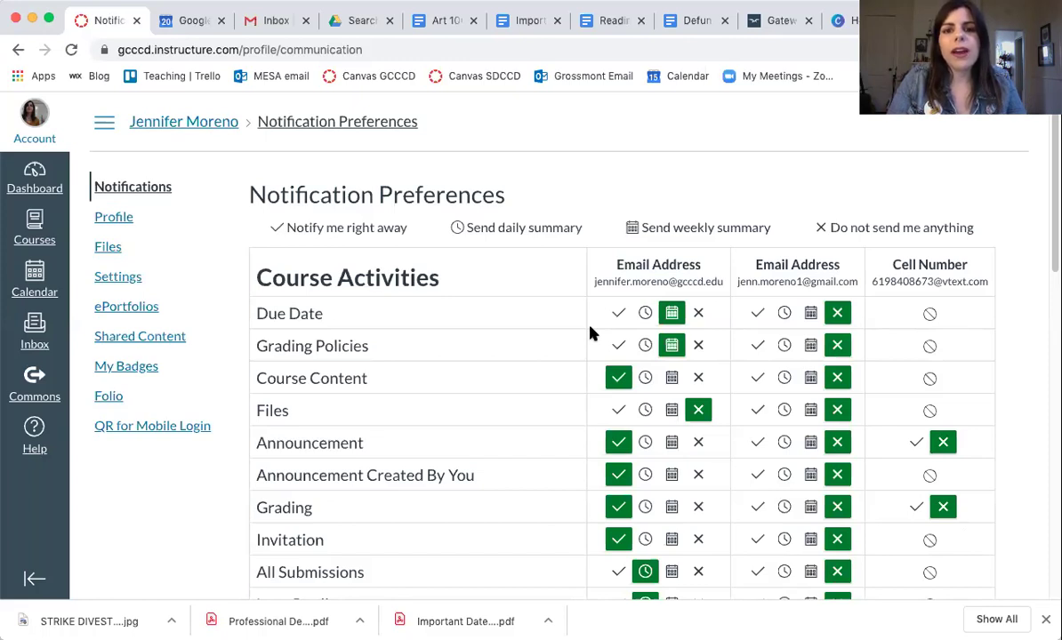
scroll(590, 332, "down", 2)
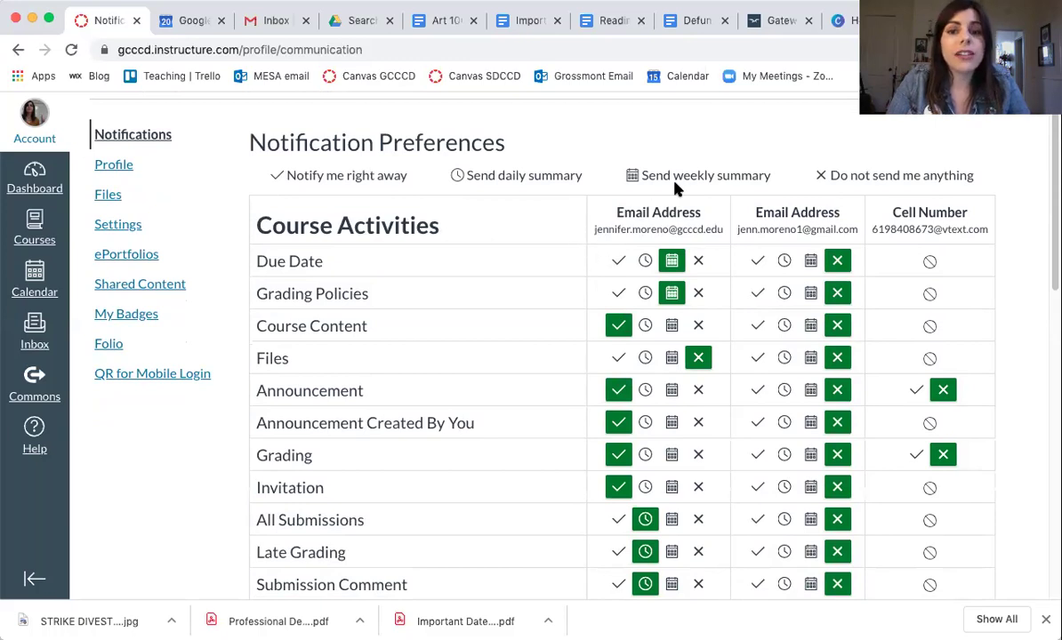
scroll(551, 200, "down", 2)
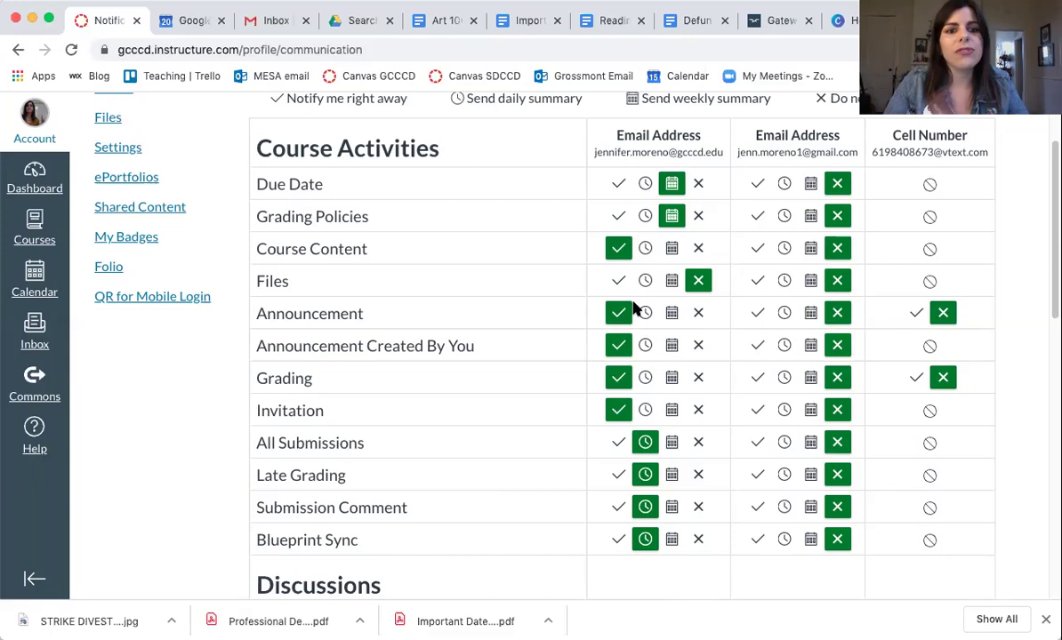
scroll(634, 307, "down", 3)
scroll(634, 307, "down", 6)
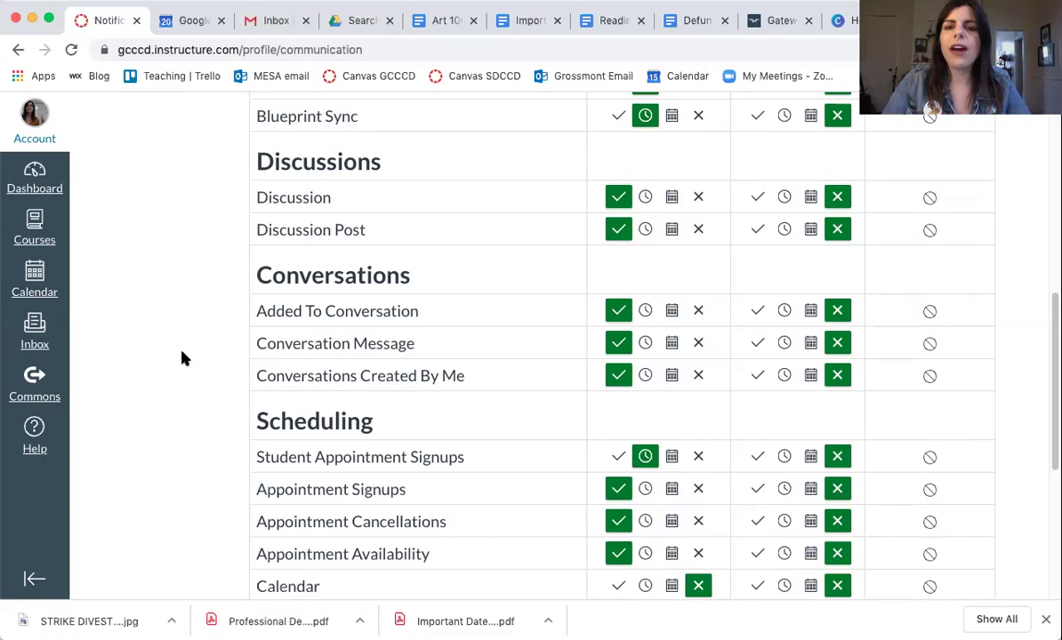
scroll(180, 323, "up", 10)
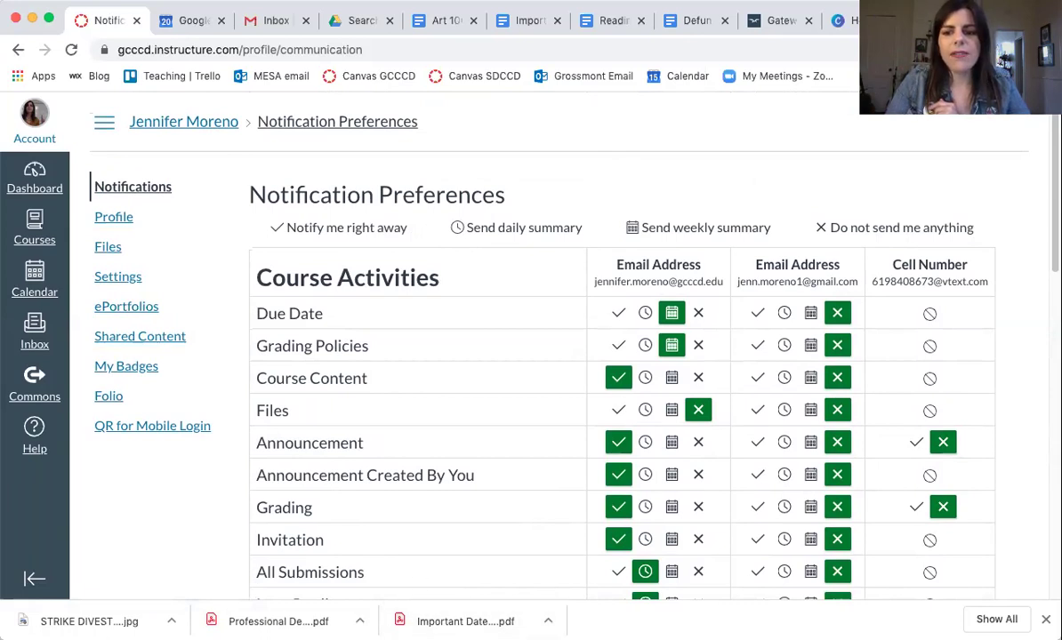
key("super+shift+4")
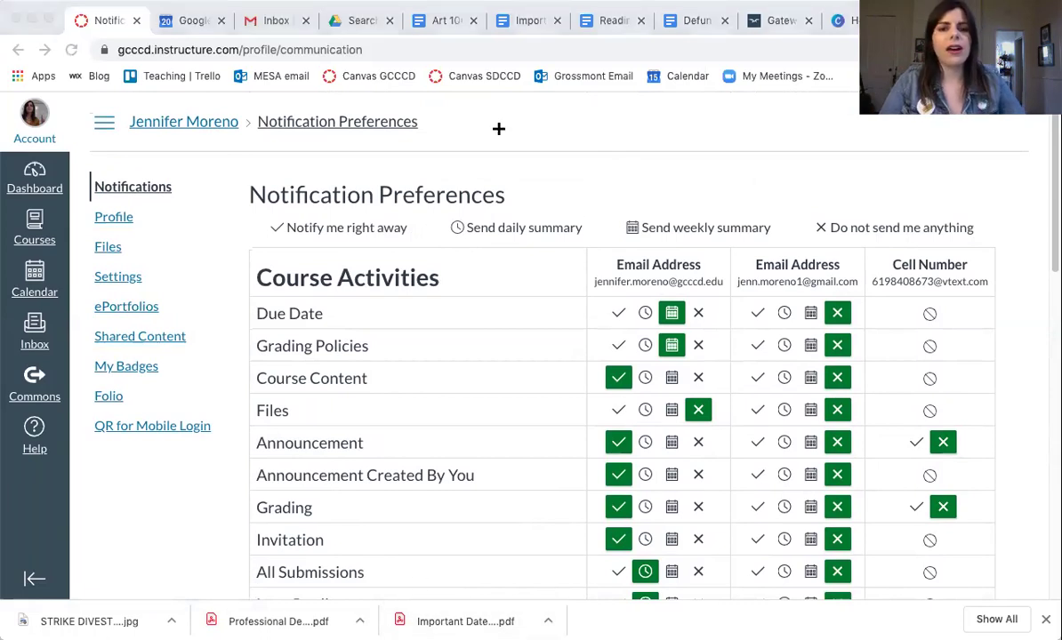
key("Escape")
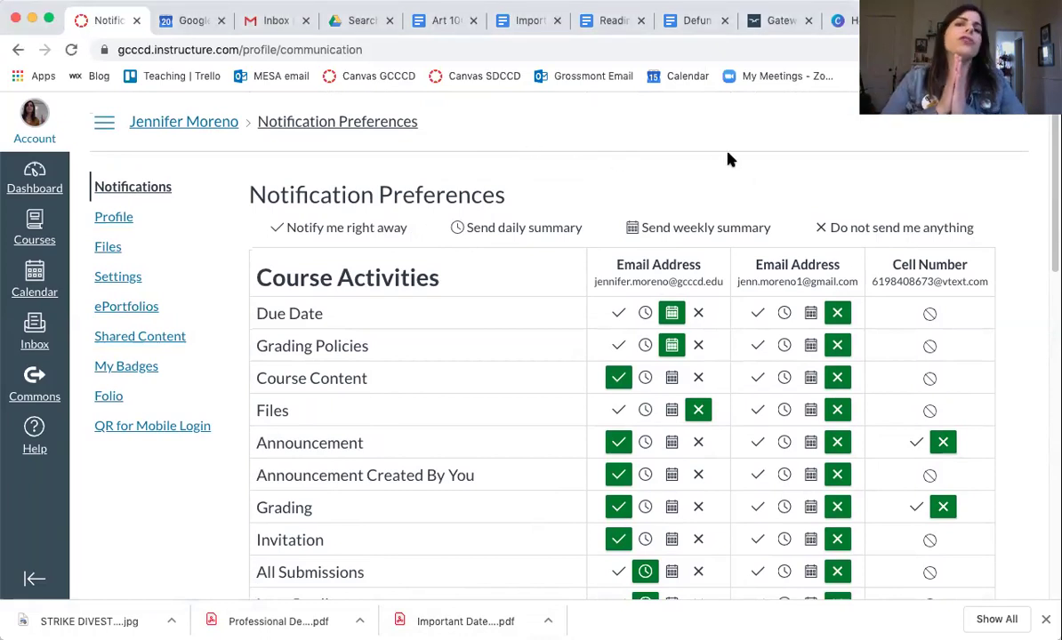
Switch to the Gateways to Art publisher page and examine the book's title, description and Ebook & Learning Tools offer.
left_click(775, 24)
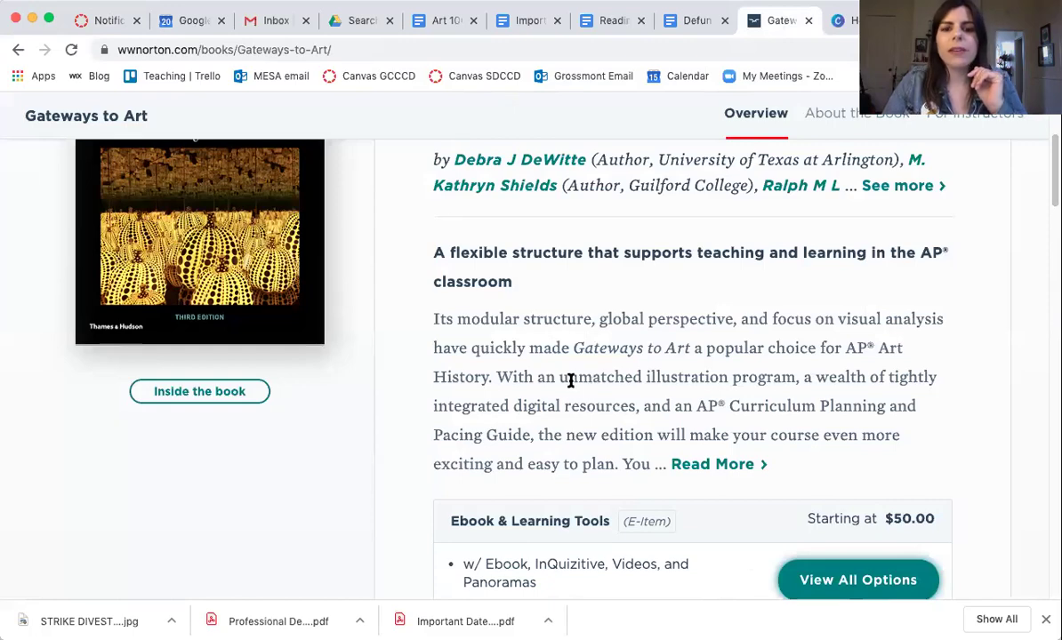
scroll(572, 379, "down", 1)
scroll(572, 379, "up", 5)
scroll(574, 381, "down", 2)
scroll(573, 382, "up", 3)
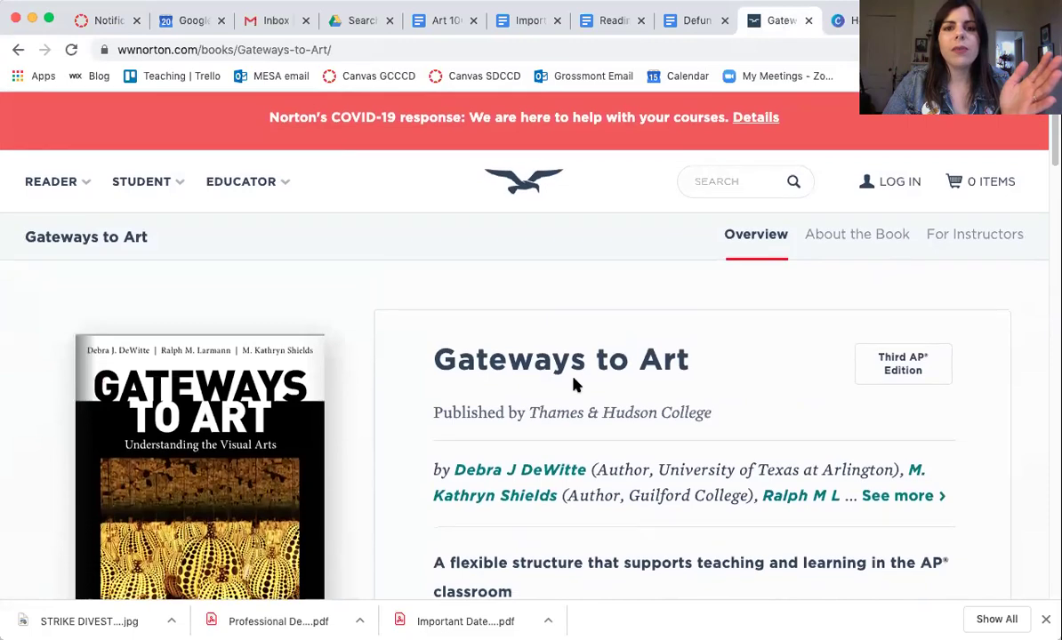
scroll(574, 382, "down", 5)
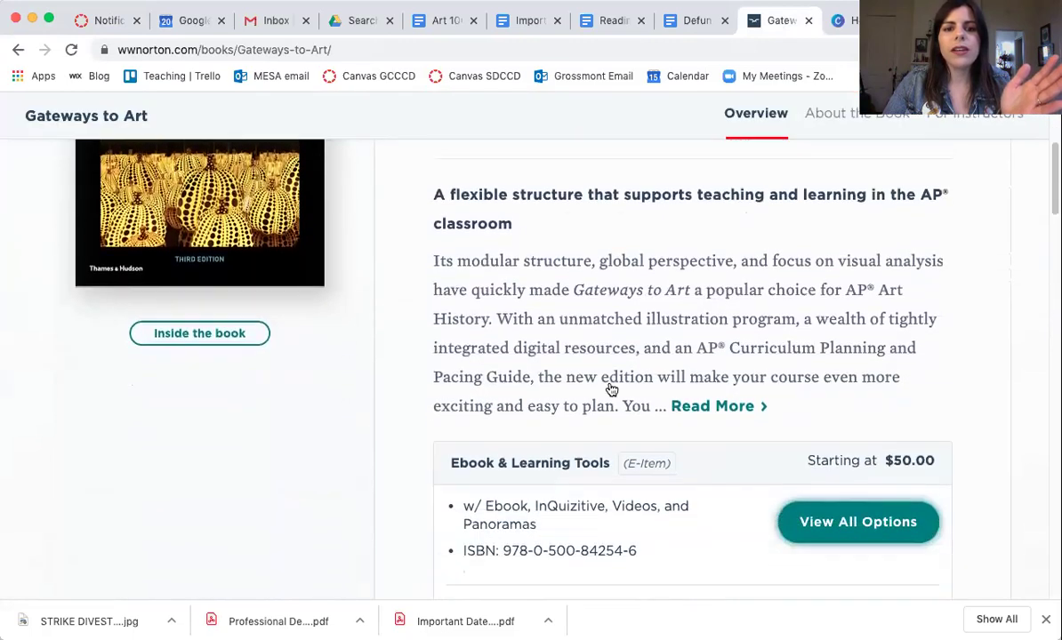
scroll(612, 389, "down", 1)
View all options for the Ebook & Learning Tools and sign in to the digital resources with the prefilled account credentials.
left_click(868, 469)
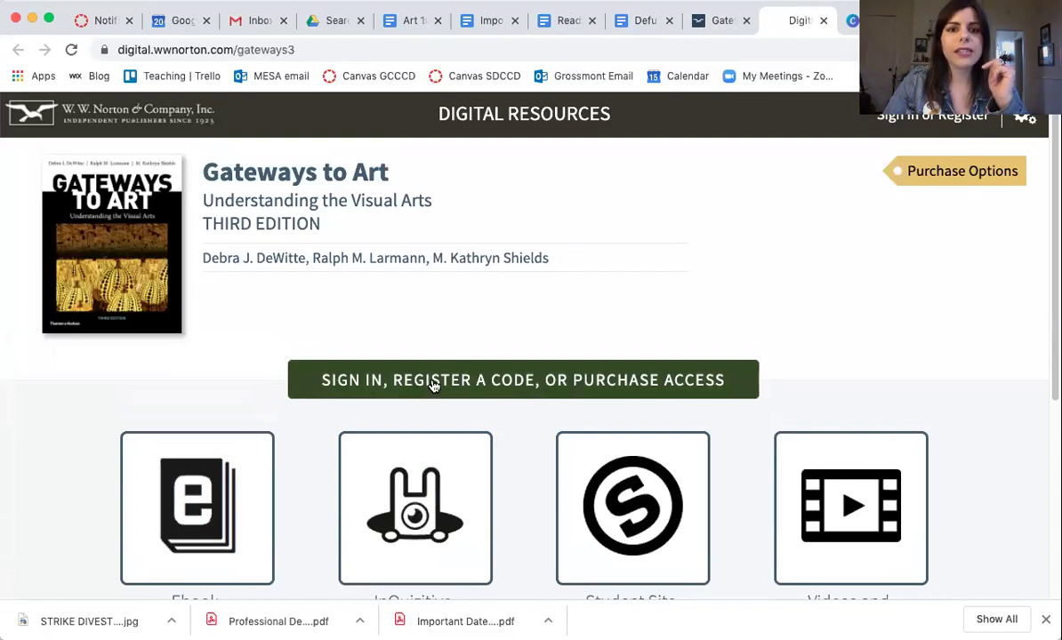
left_click(429, 380)
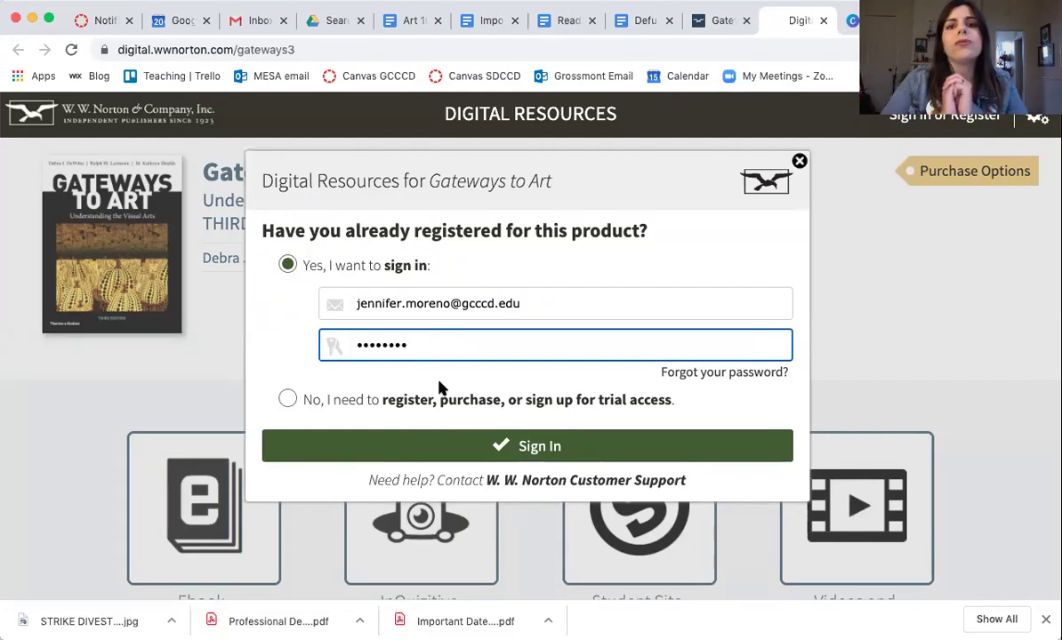
left_click(408, 446)
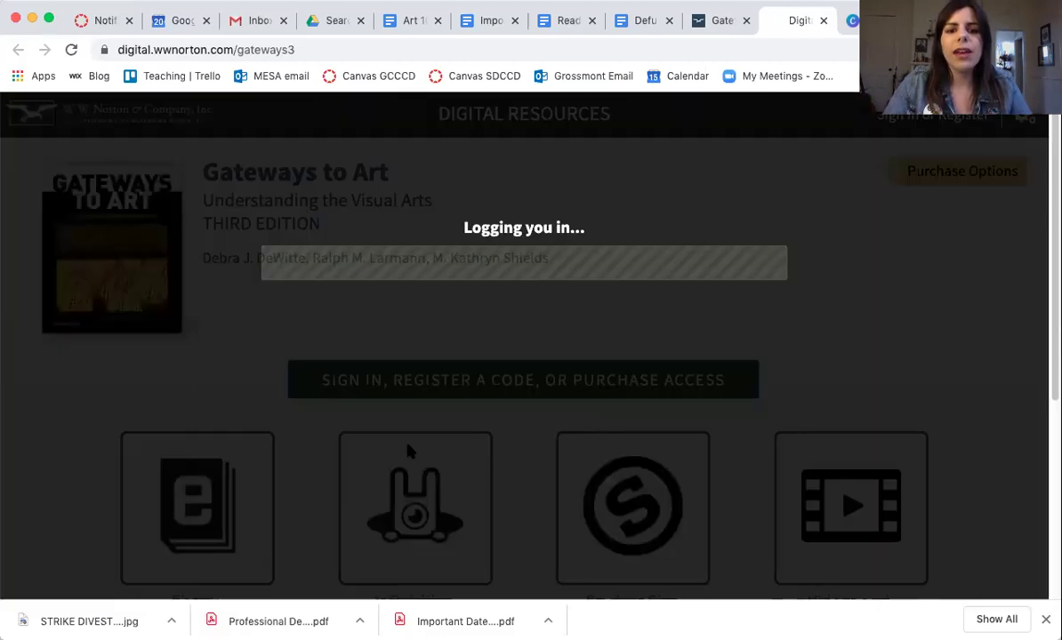
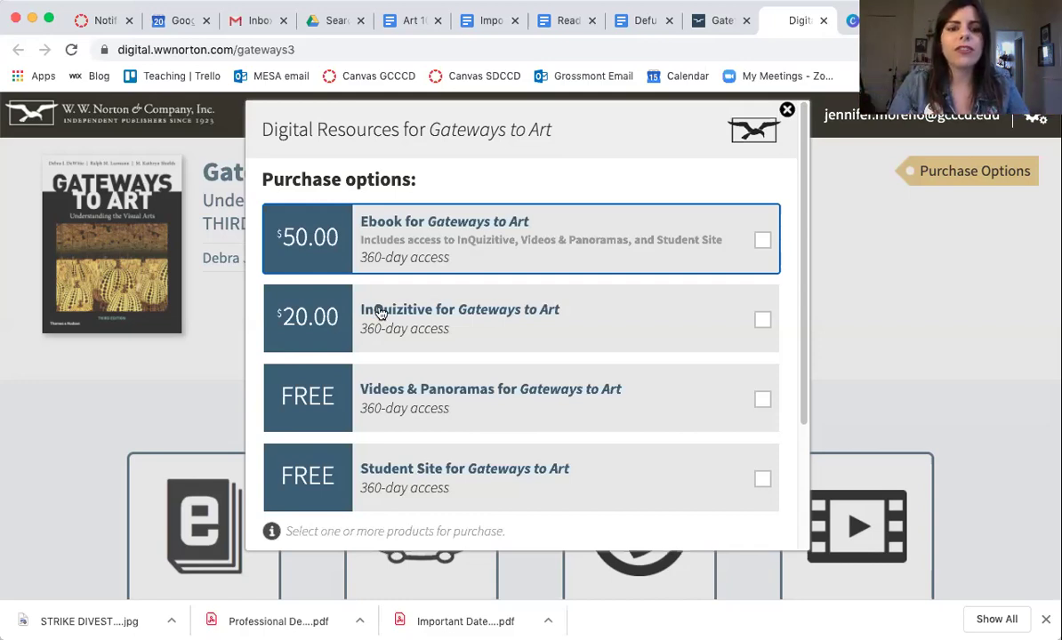
Review the Gateways to Art purchase options and select the $20.00 InQuizitive 360-day access.
scroll(378, 311, "down", 3)
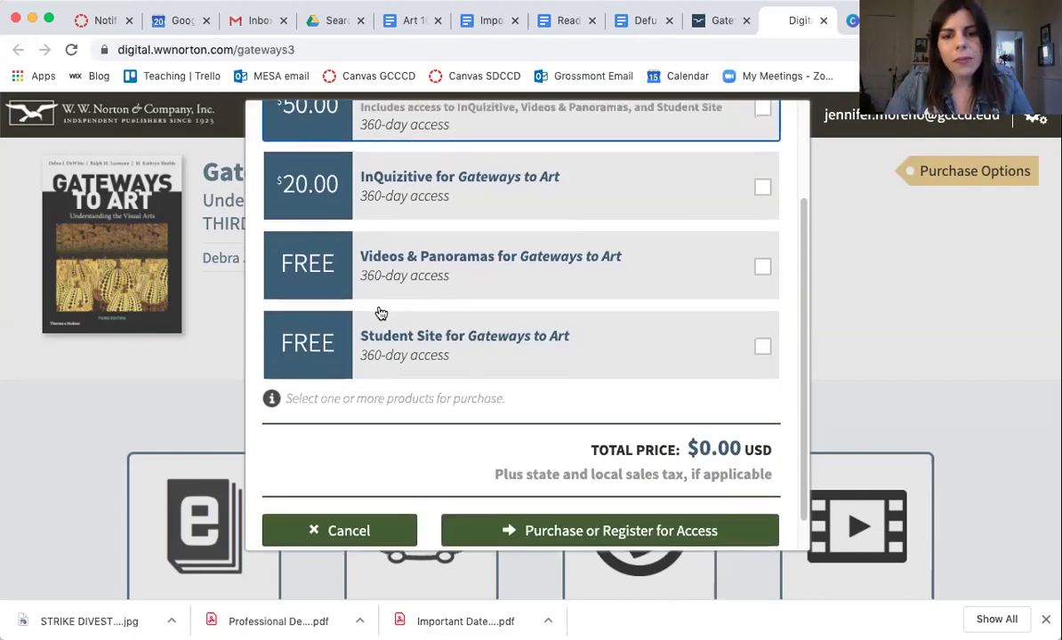
scroll(380, 313, "down", 1)
scroll(379, 311, "up", 2)
scroll(380, 311, "up", 1)
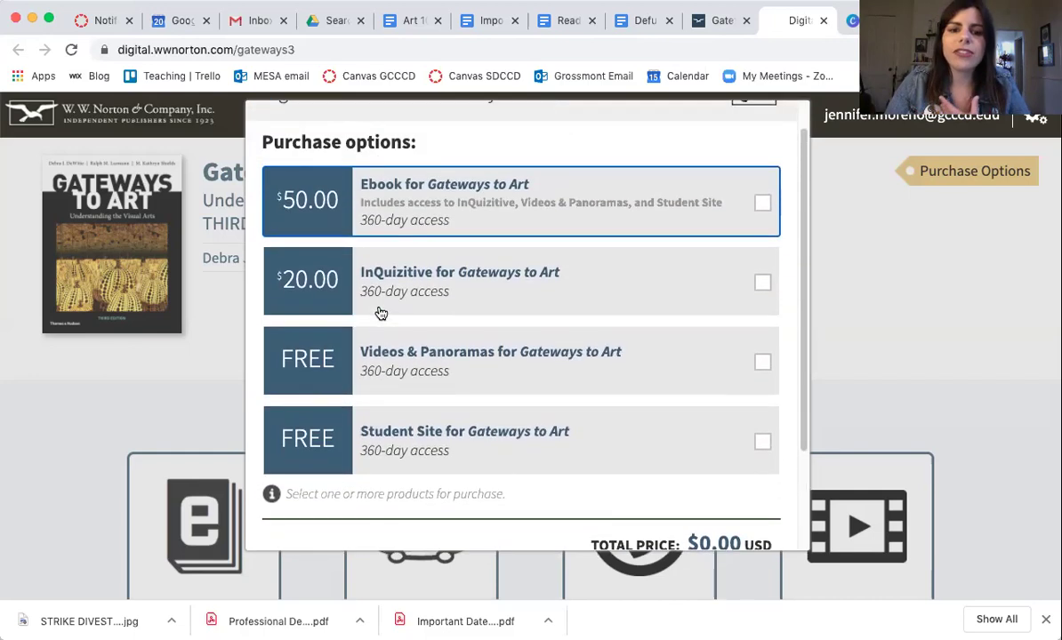
scroll(379, 309, "down", 3)
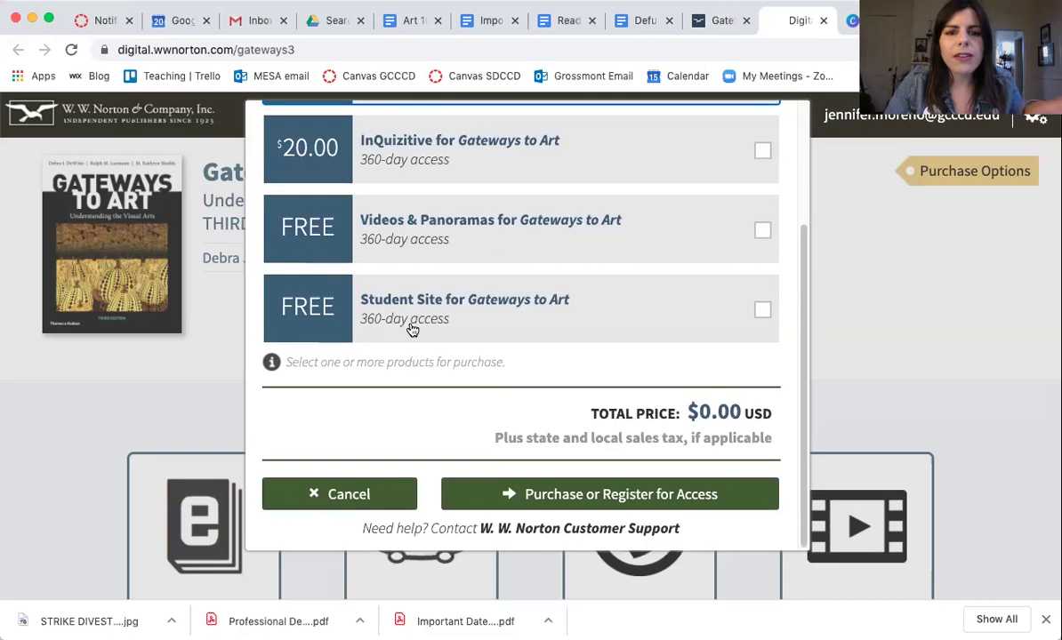
scroll(409, 328, "up", 4)
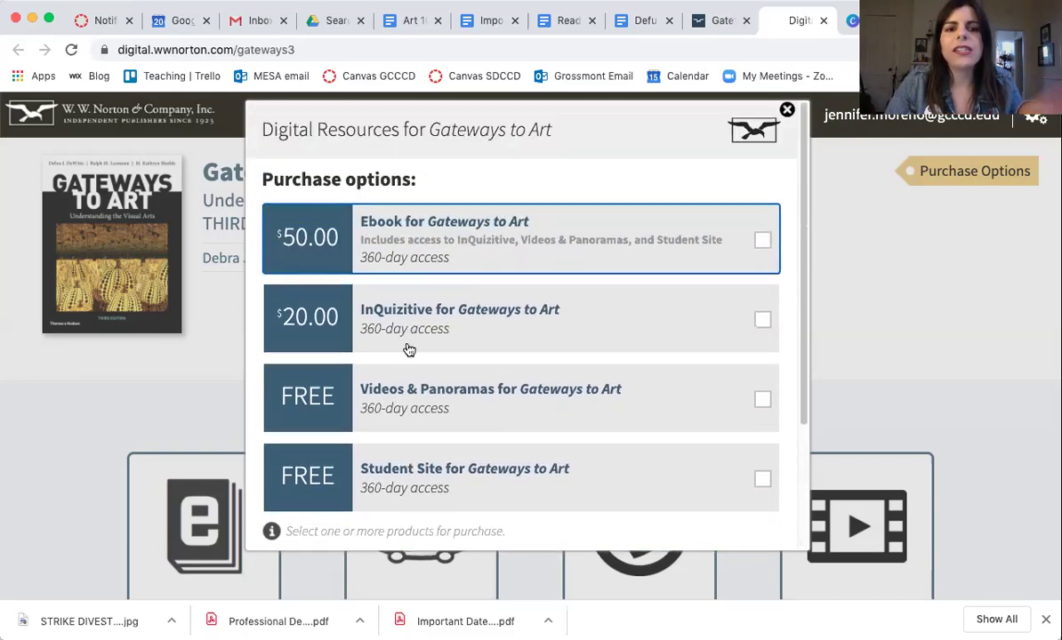
scroll(405, 392, "down", 4)
scroll(403, 394, "up", 1)
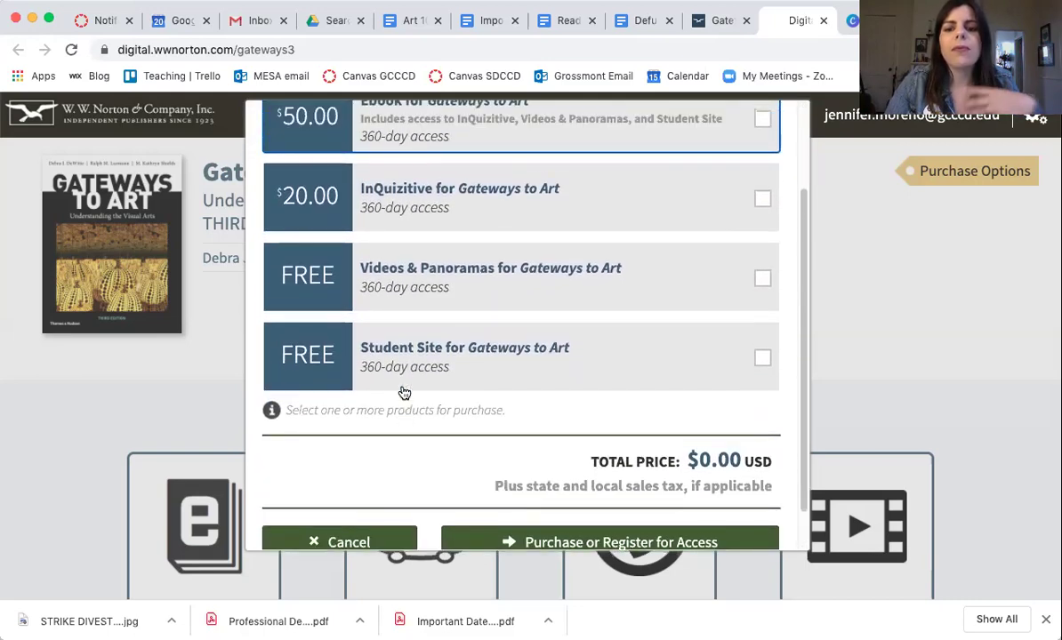
scroll(403, 392, "up", 3)
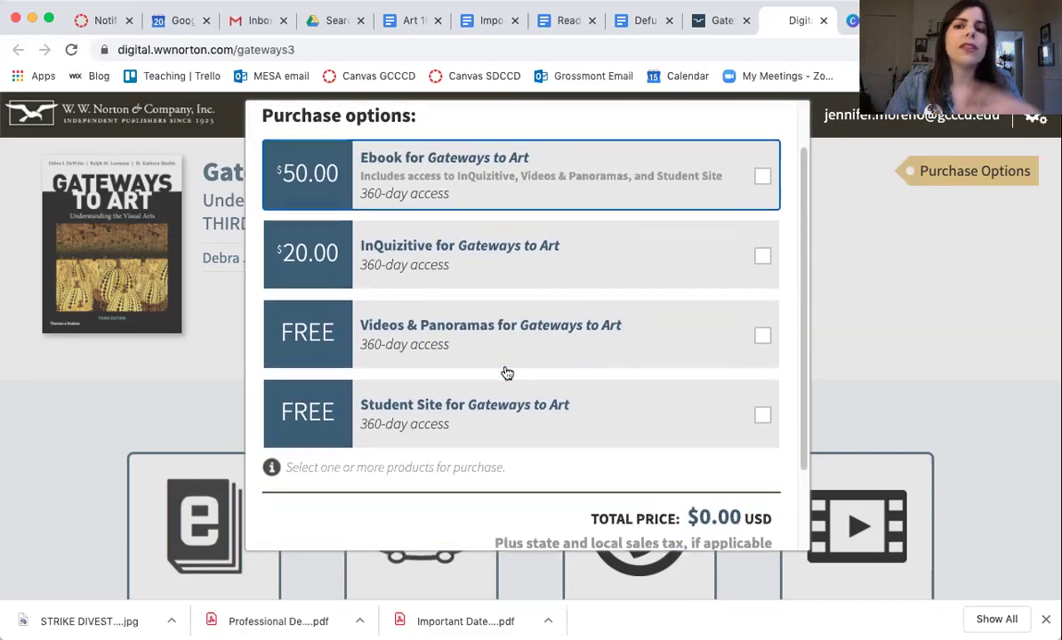
left_click(456, 307)
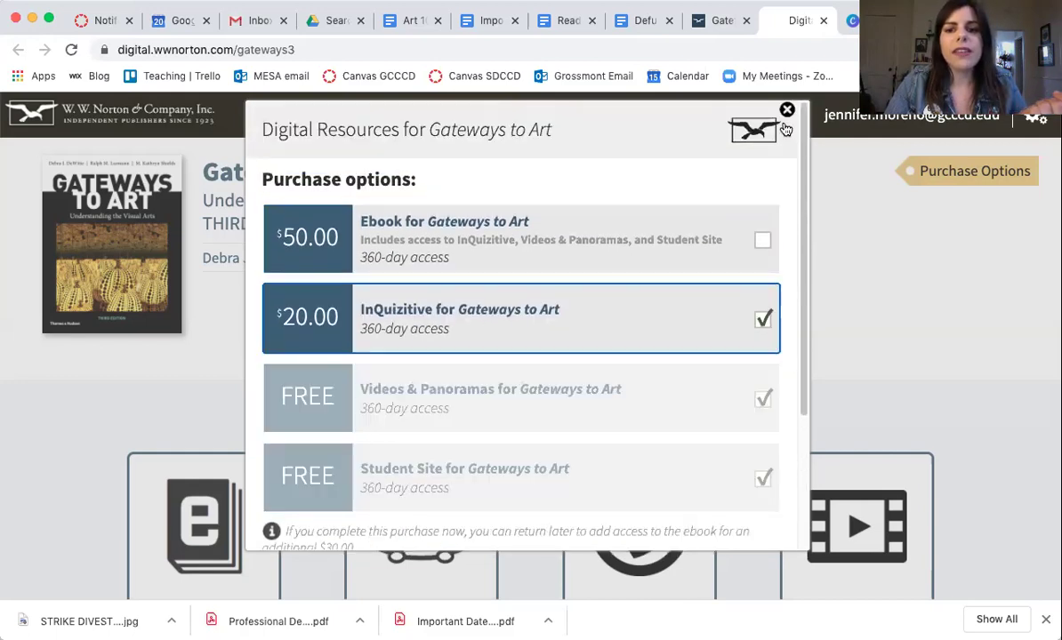
Close the purchase options, open InQuizitive for Gateways to Art and examine its assignment list.
left_click(786, 111)
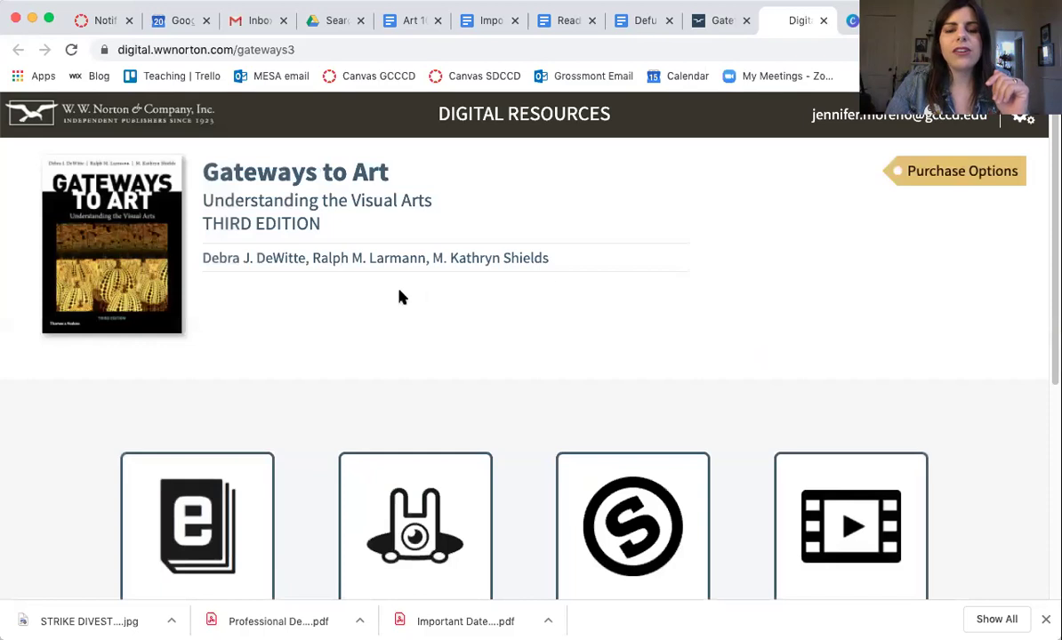
scroll(401, 293, "down", 3)
scroll(401, 294, "down", 2)
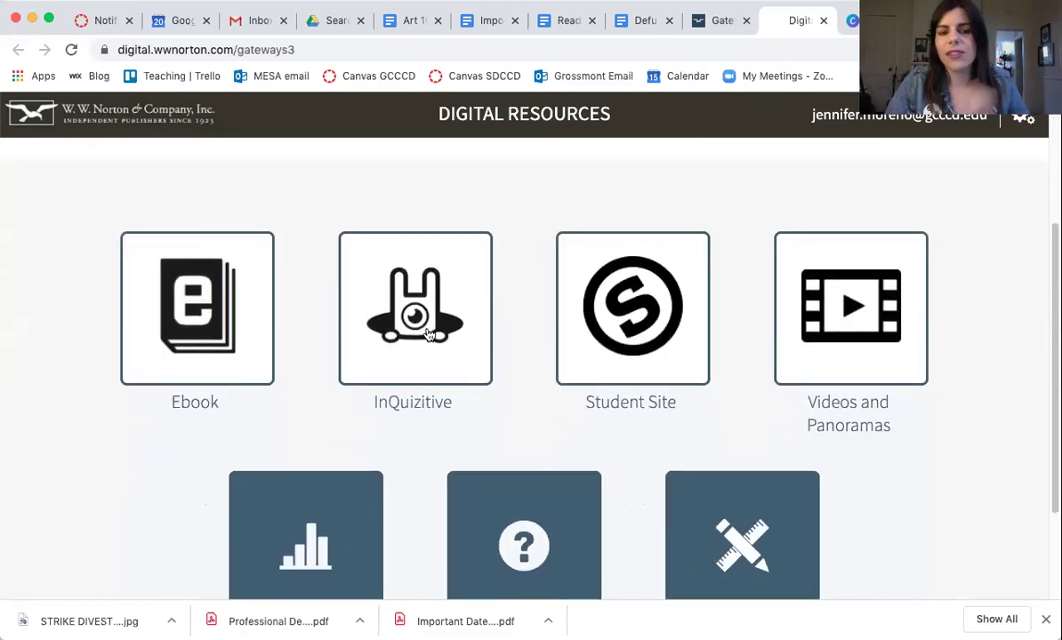
left_click(398, 295)
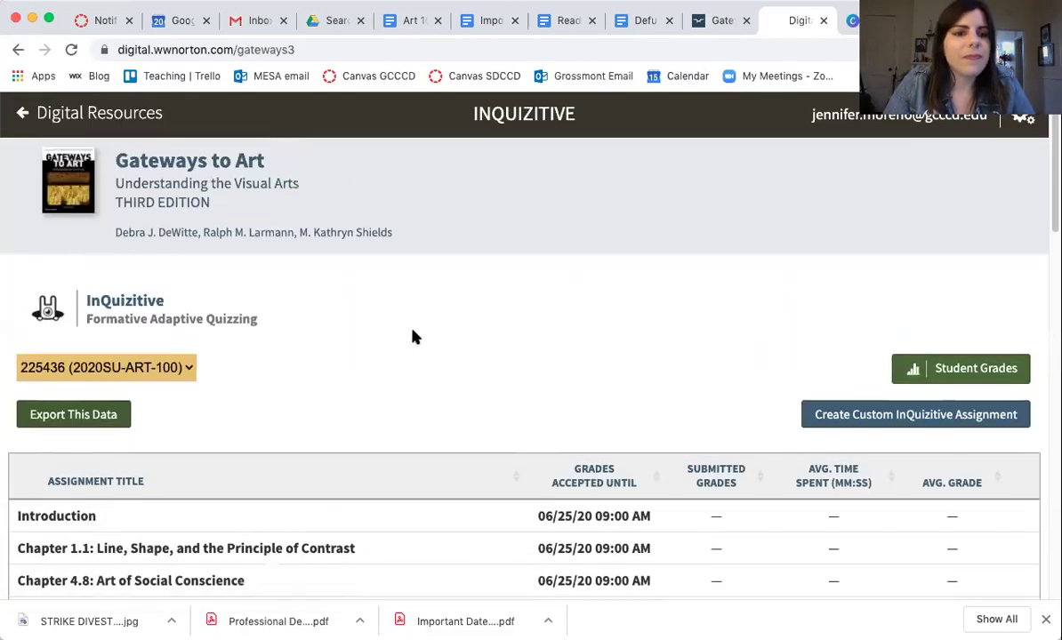
scroll(414, 336, "down", 1)
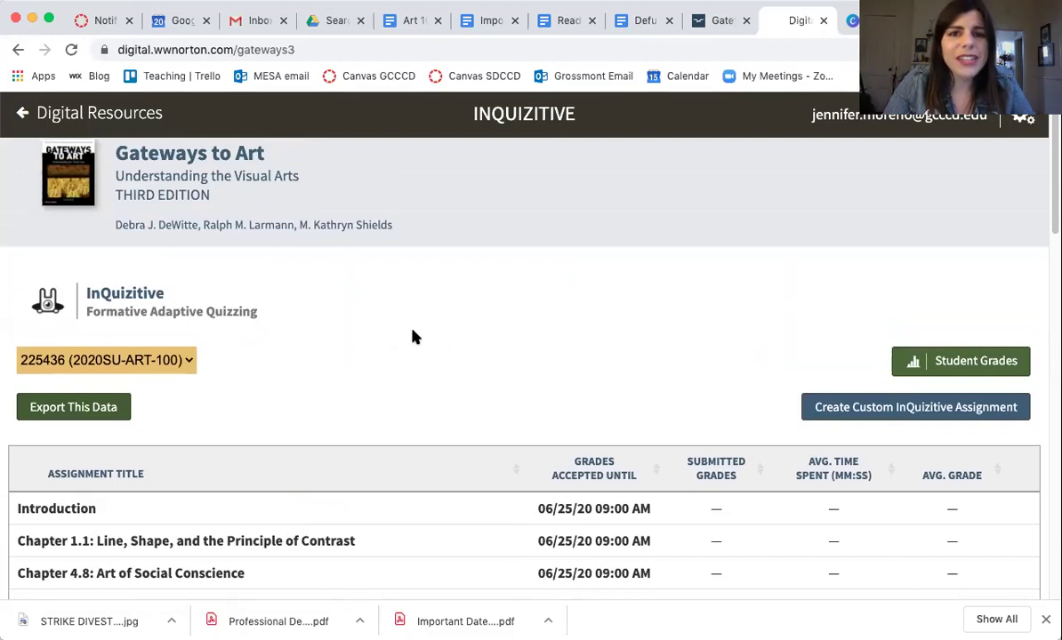
scroll(415, 336, "down", 1)
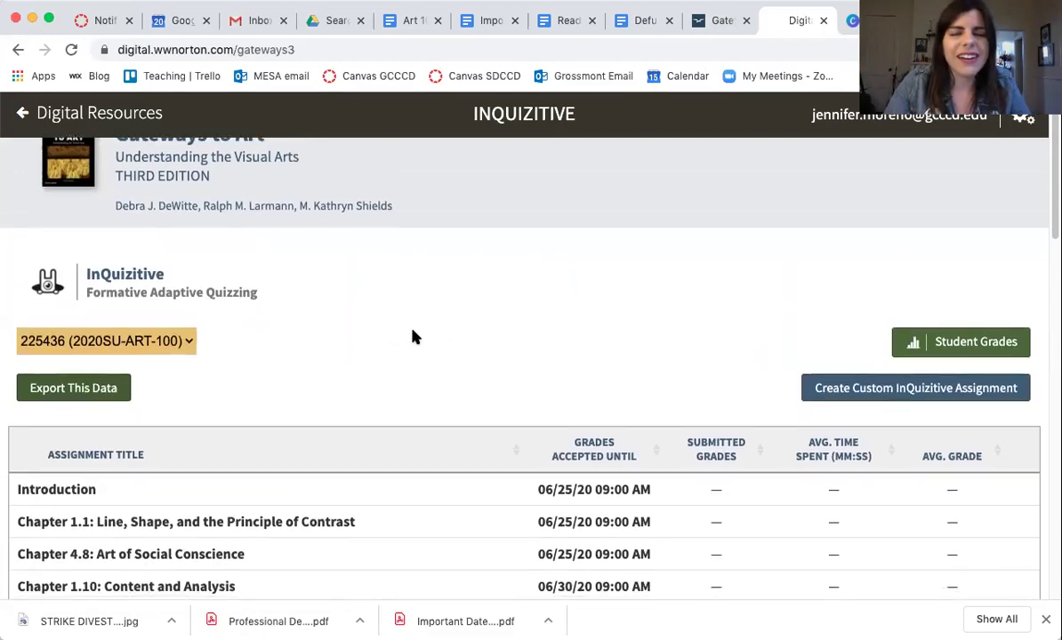
scroll(428, 351, "down", 3)
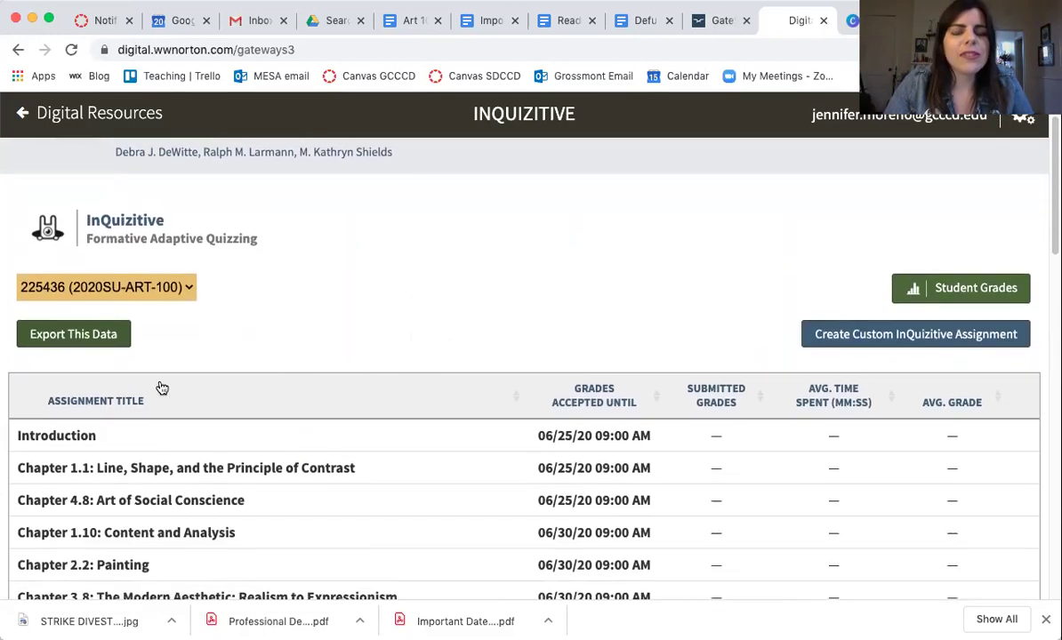
Open the Introduction assignment, try the activity as a student, review its instructions and start answering questions.
left_click(71, 438)
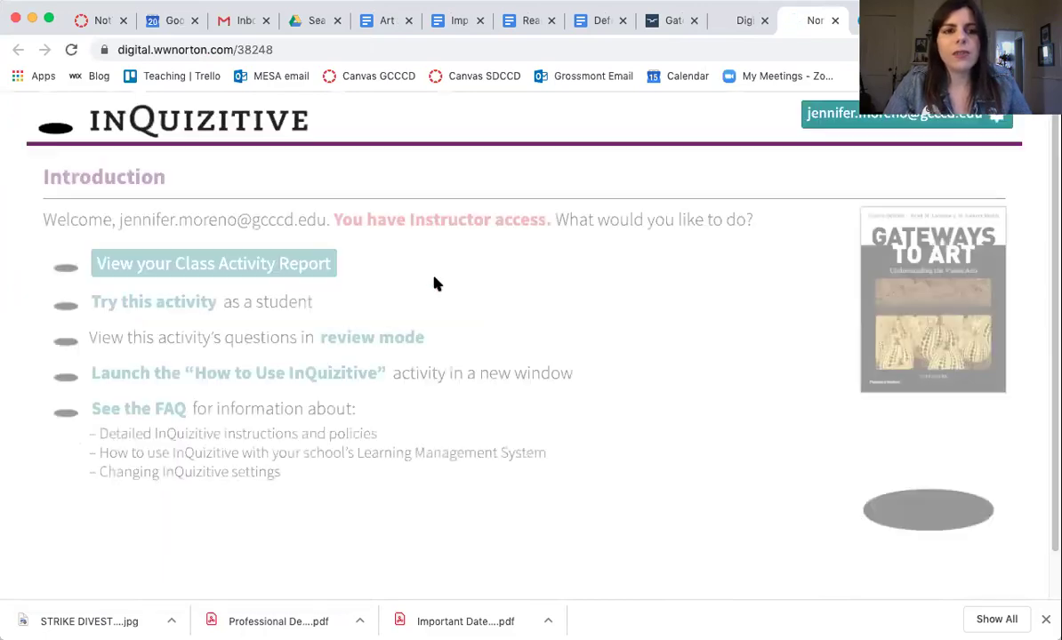
scroll(267, 249, "down", 1)
left_click(178, 266)
scroll(431, 402, "down", 2)
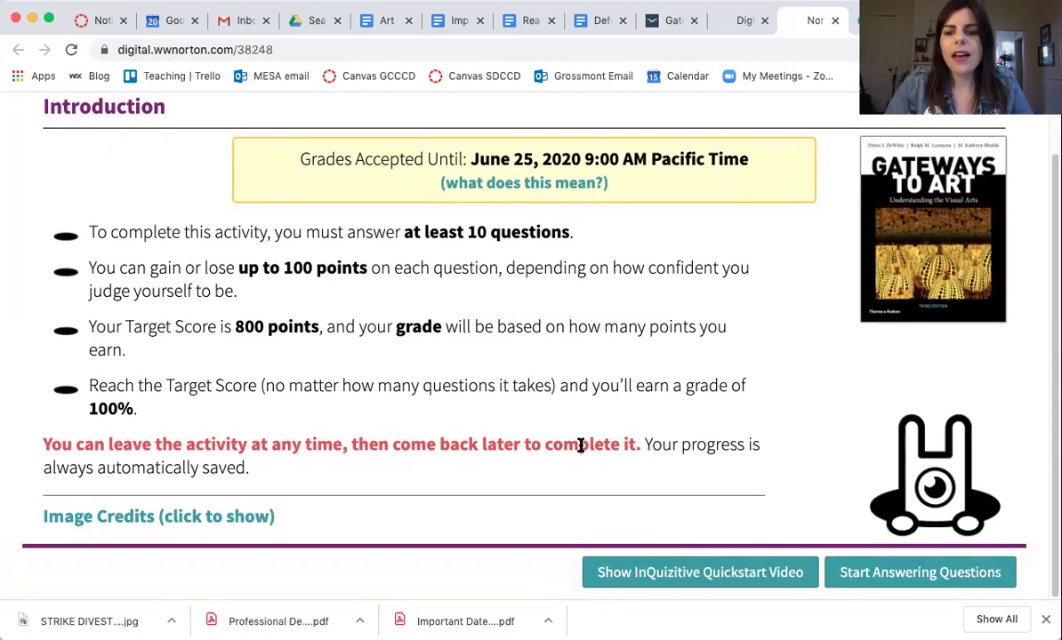
left_click(855, 575)
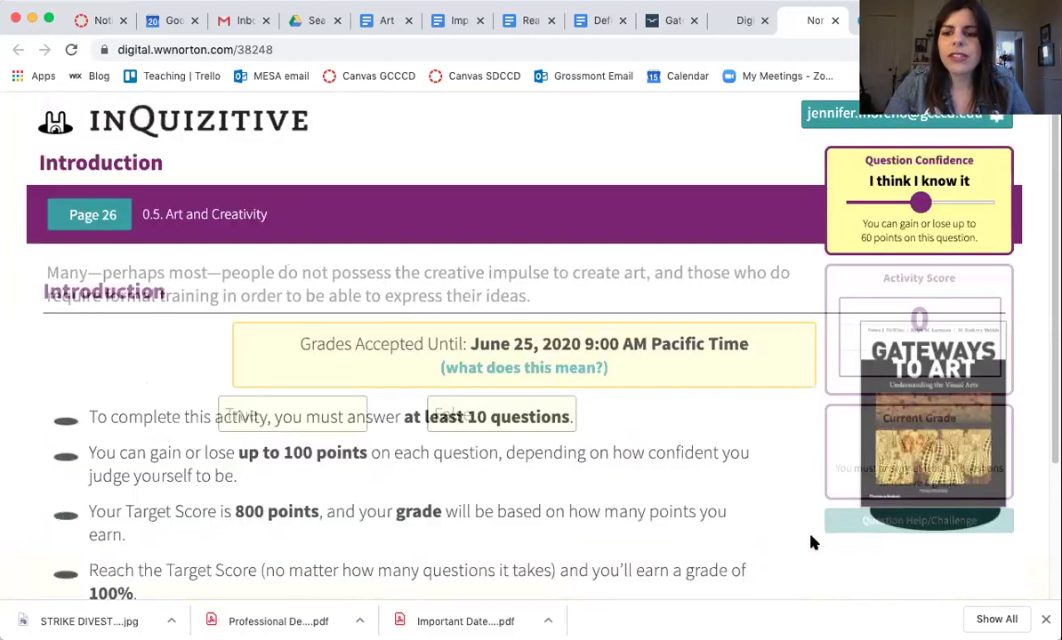
Answer True to the Art and Creativity question about the creative impulse, and choose to try the question again.
scroll(641, 348, "down", 2)
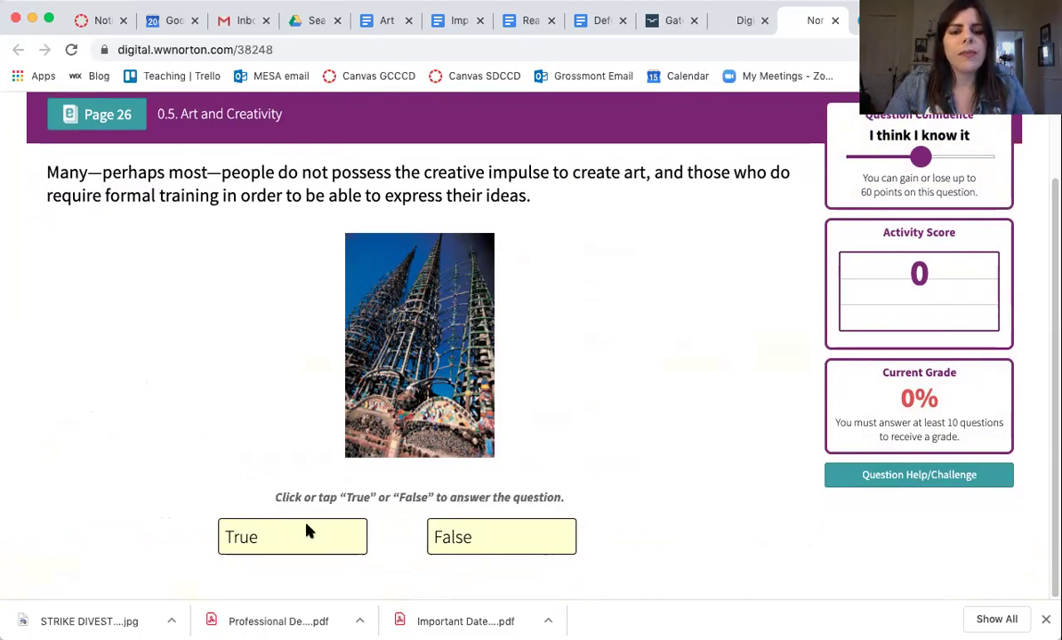
scroll(569, 320, "down", 1)
scroll(442, 377, "up", 1)
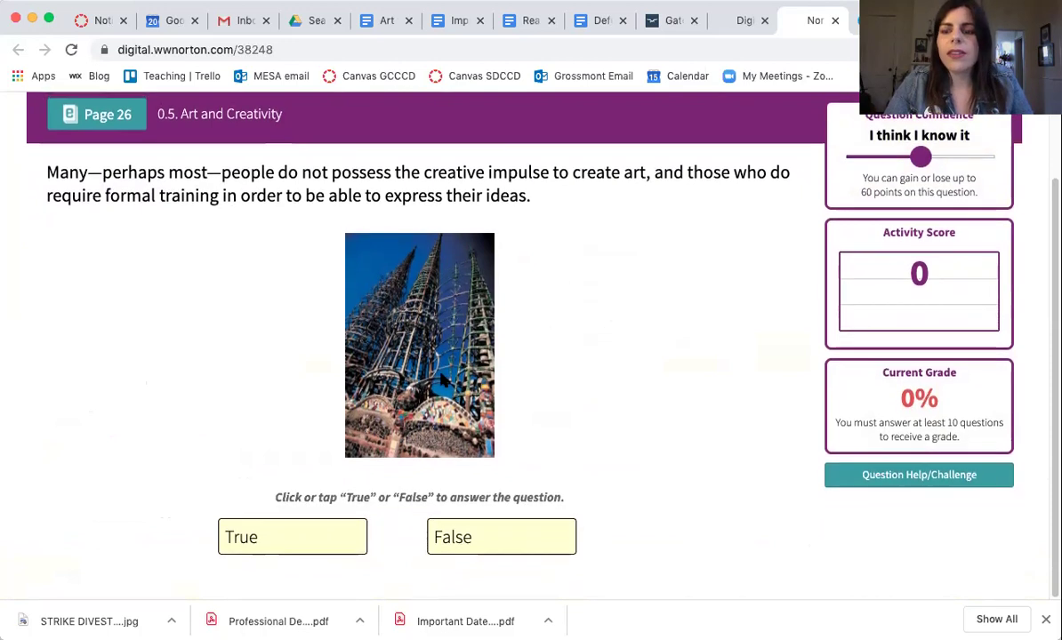
left_click(297, 532)
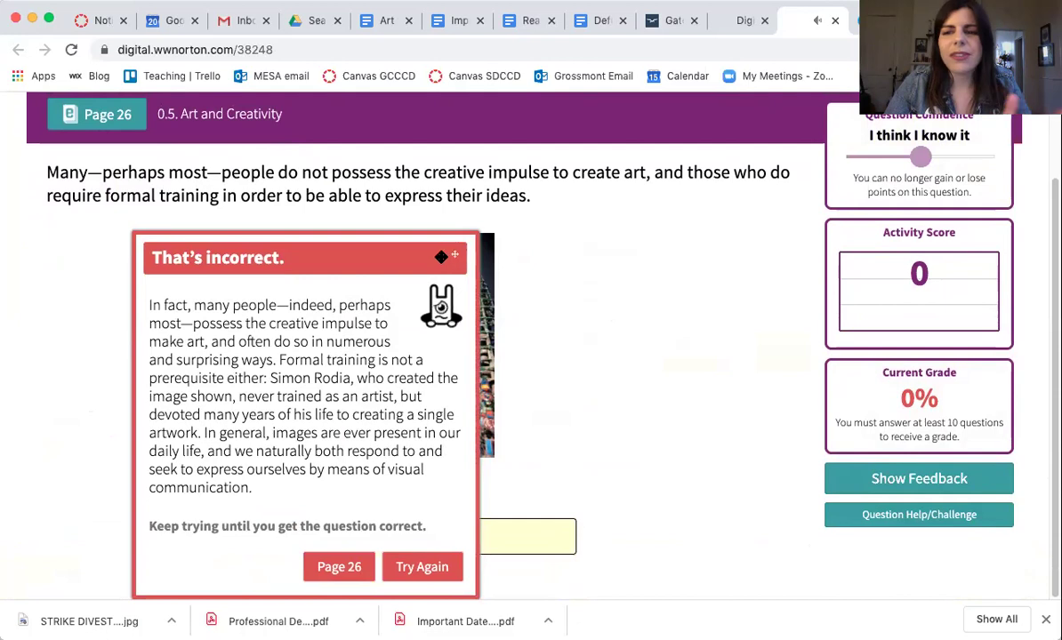
left_click(411, 572)
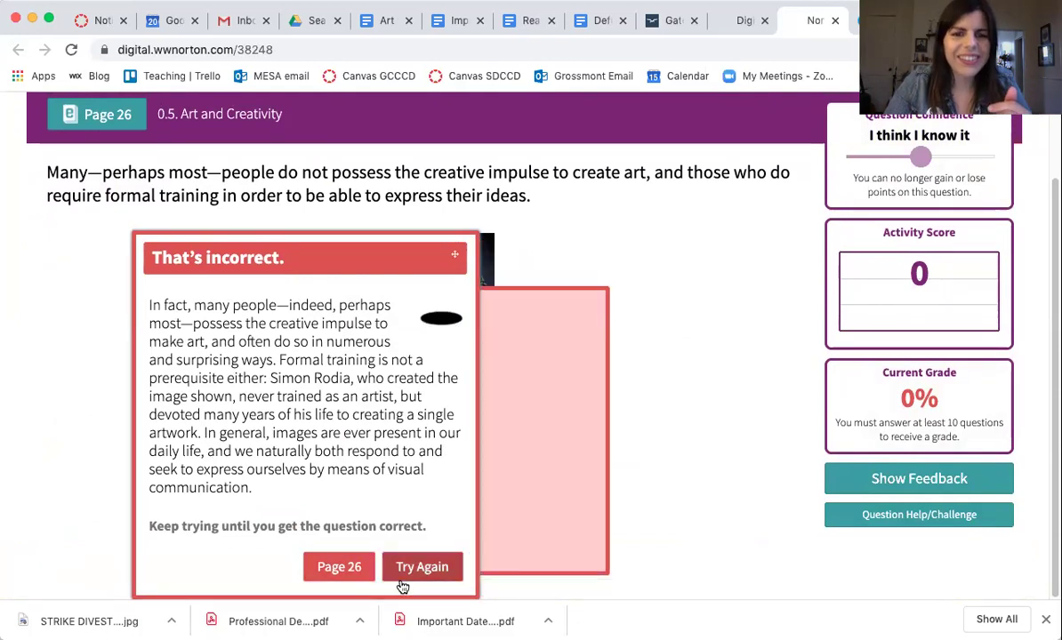